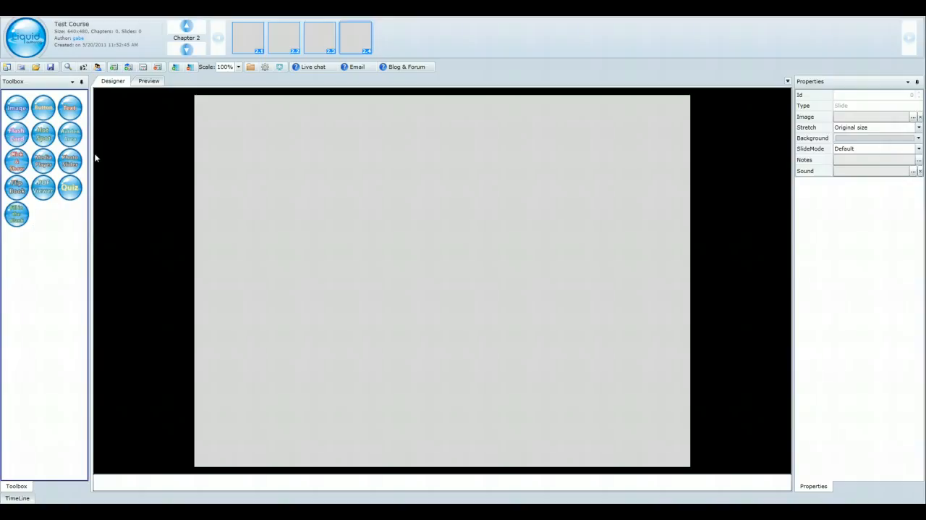
Step: Narrow the toolbox to a single column and place a text box on the slide at about left 92, top 152
{"action": "left_click_drag", "start_coordinate": [89, 154], "coordinate": [47, 161]}
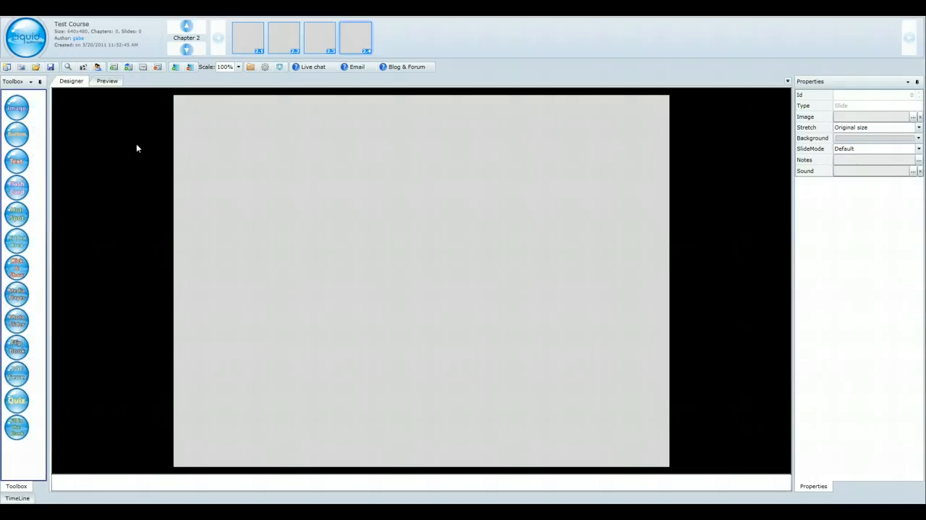
{"action": "left_click_drag", "start_coordinate": [17, 160], "coordinate": [310, 150]}
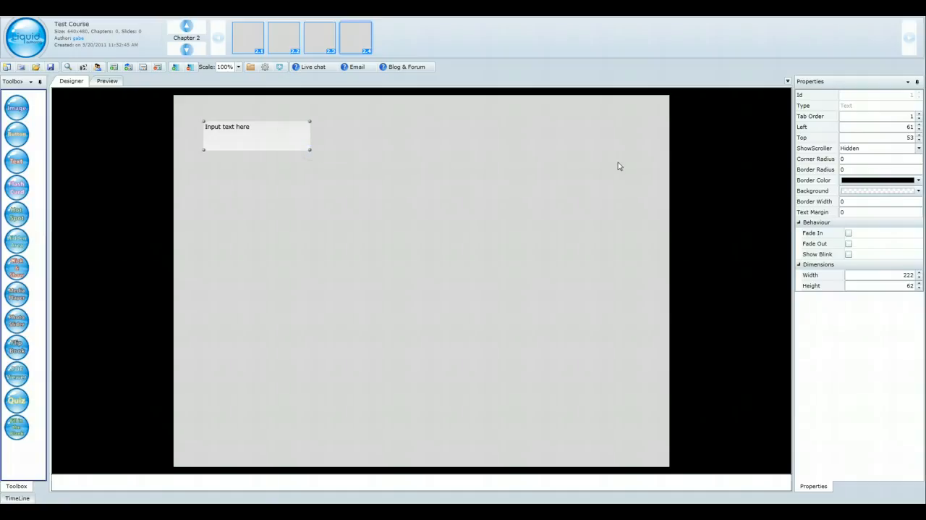
{"action": "mouse_move", "coordinate": [309, 151]}
{"action": "left_mouse_down"}
{"action": "mouse_move", "coordinate": [354, 251]}
{"action": "mouse_move", "coordinate": [467, 205]}
{"action": "mouse_move", "coordinate": [320, 170]}
{"action": "mouse_move", "coordinate": [306, 150]}
{"action": "left_mouse_up"}
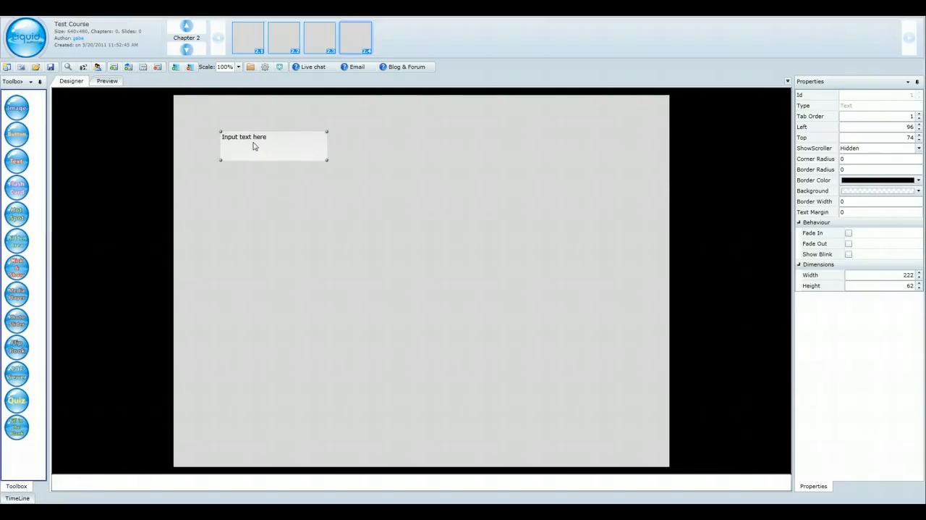
{"action": "left_click_drag", "start_coordinate": [254, 145], "coordinate": [258, 182]}
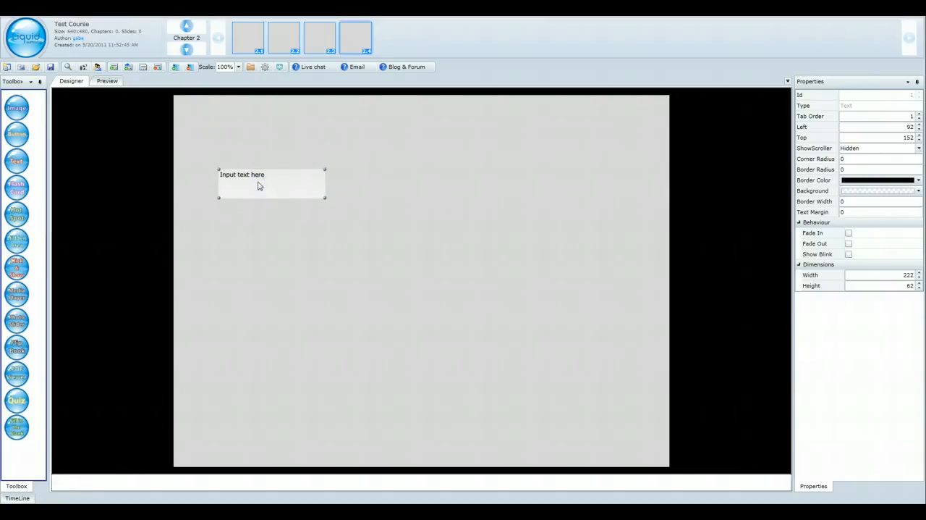
Step: Open the text box for rich text editing, then widen the editing window and move it below the text box
{"action": "double_click", "coordinate": [259, 186]}
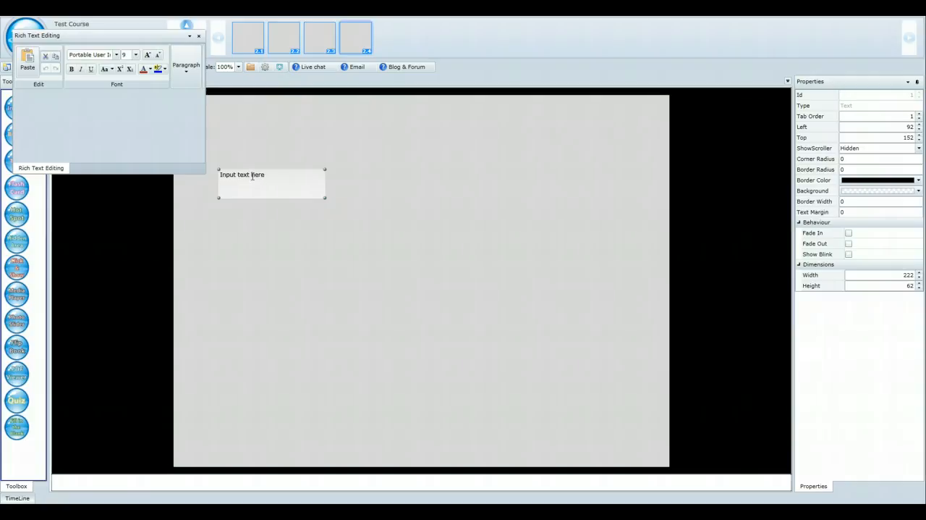
{"action": "left_click_drag", "start_coordinate": [203, 172], "coordinate": [532, 135]}
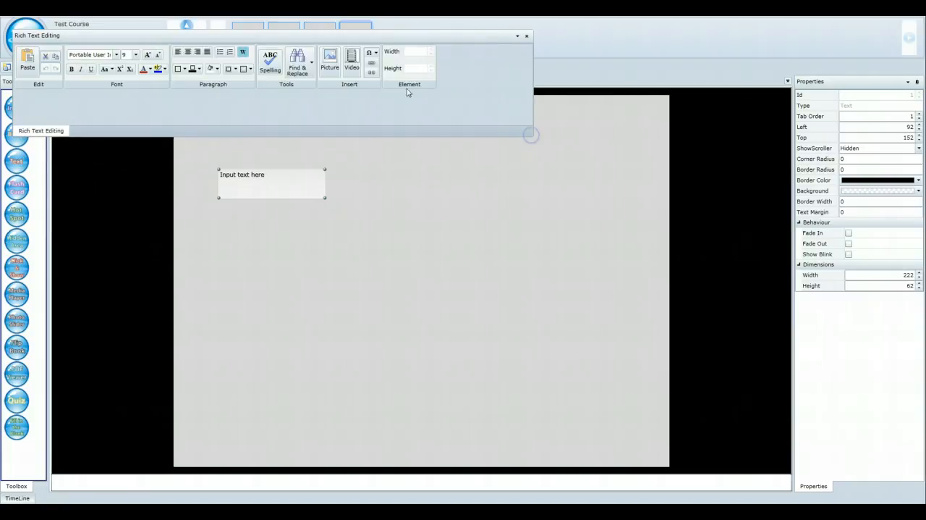
{"action": "left_click_drag", "start_coordinate": [350, 35], "coordinate": [455, 262]}
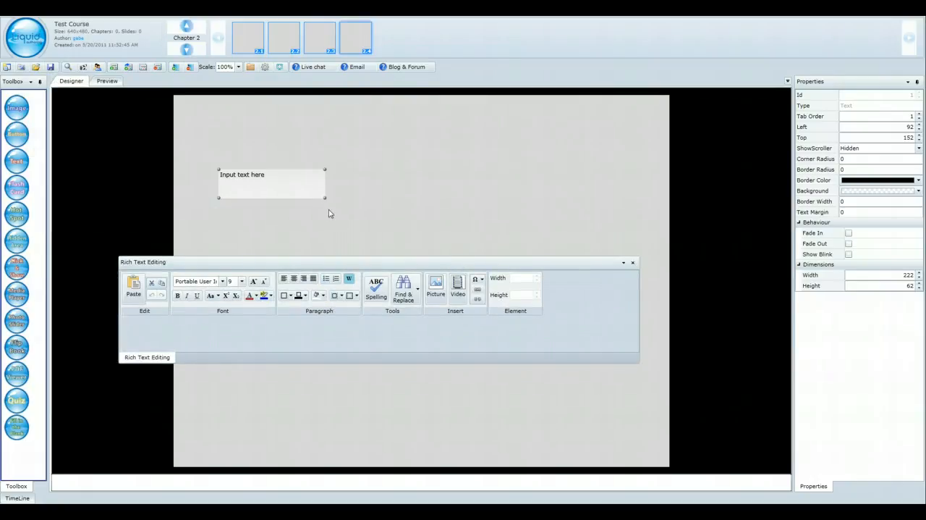
Step: Enlarge the text box to about 324 by 66 and replace its placeholder with "sample text"
{"action": "left_click_drag", "start_coordinate": [325, 198], "coordinate": [374, 199]}
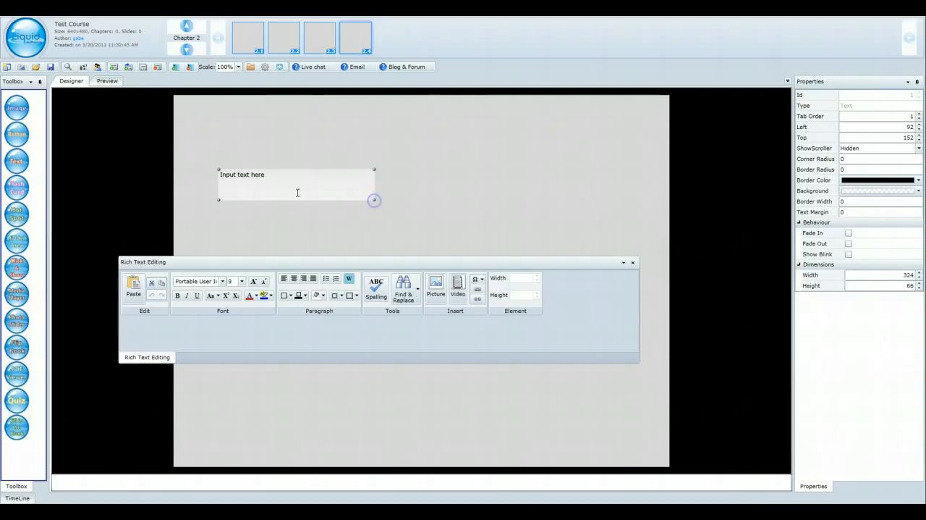
{"action": "left_click", "coordinate": [283, 183]}
{"action": "left_click_drag", "start_coordinate": [277, 185], "coordinate": [216, 188]}
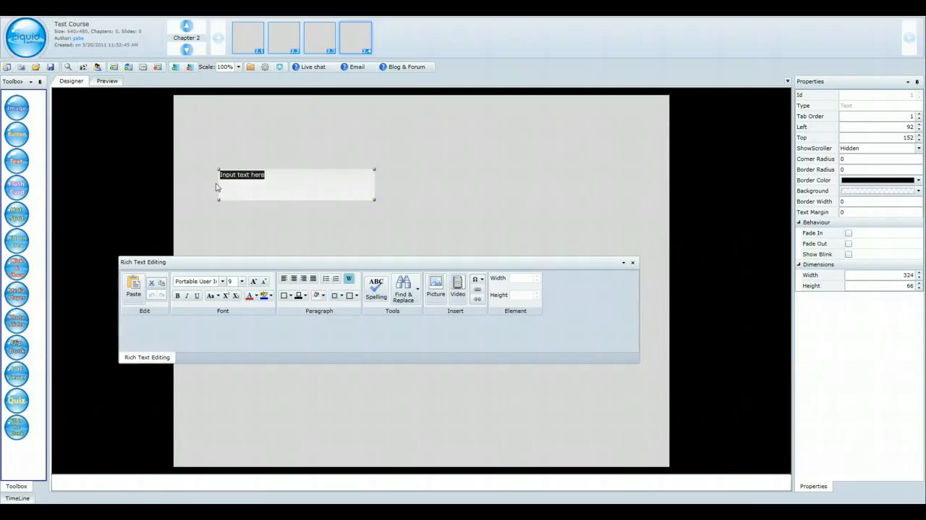
{"action": "type", "text": "sample text"}
Step: Format "sample text" as bold italic at font size 12 and close the rich text editing window
{"action": "left_click_drag", "start_coordinate": [256, 174], "coordinate": [212, 180]}
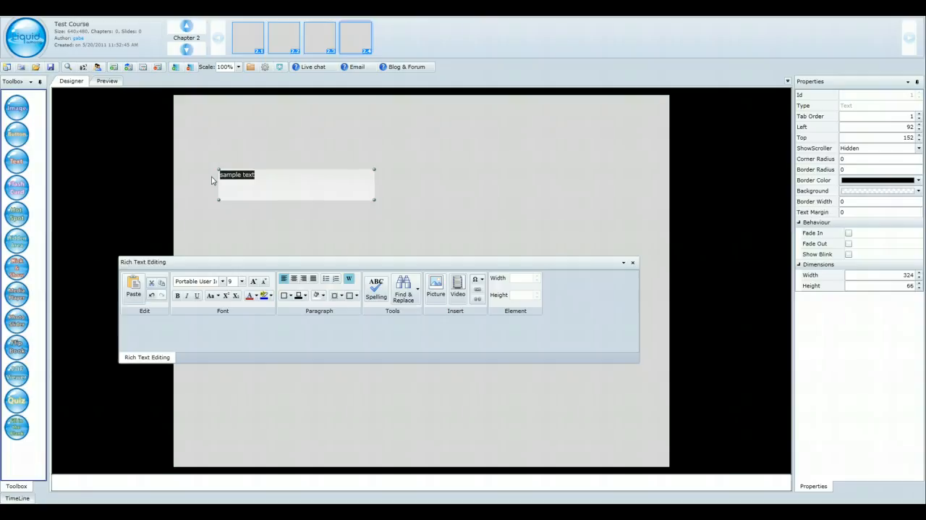
{"action": "left_click", "coordinate": [178, 295]}
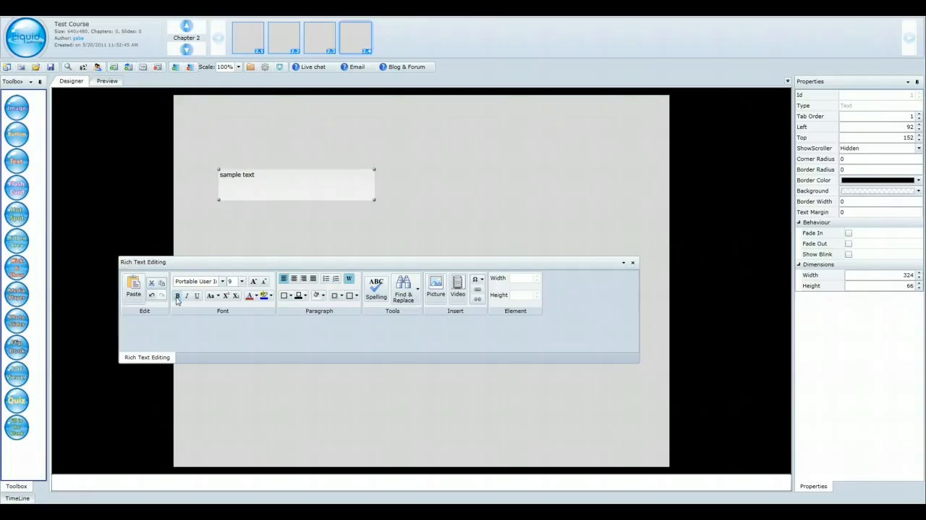
{"action": "left_click", "coordinate": [187, 297]}
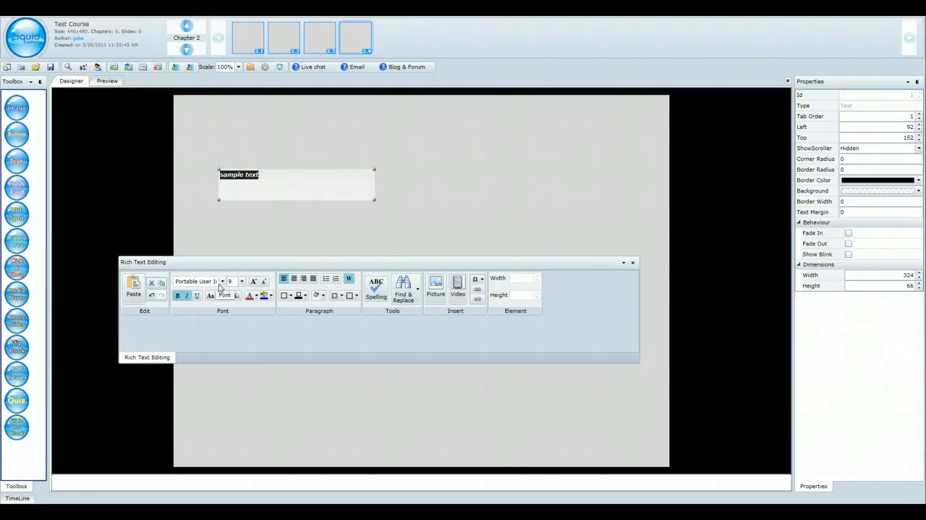
{"action": "left_click", "coordinate": [255, 281]}
{"action": "left_click", "coordinate": [255, 281]}
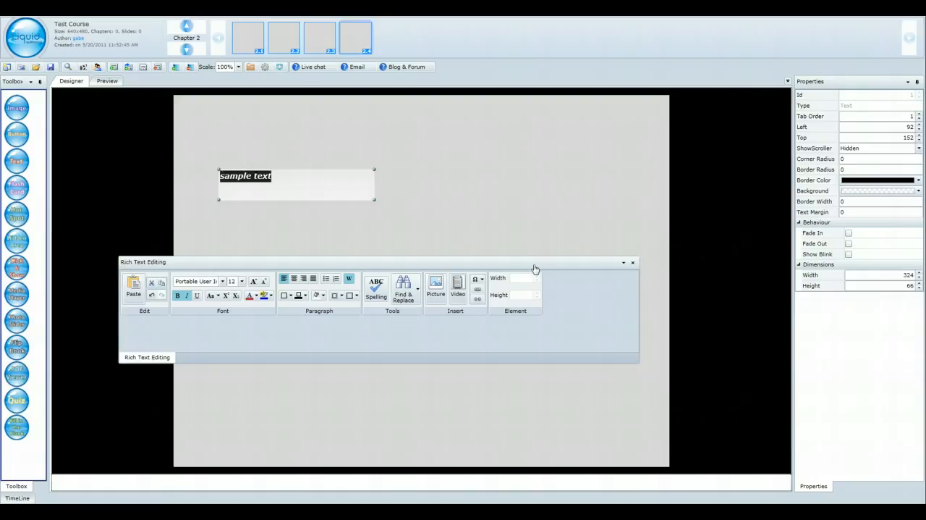
{"action": "left_click", "coordinate": [633, 265]}
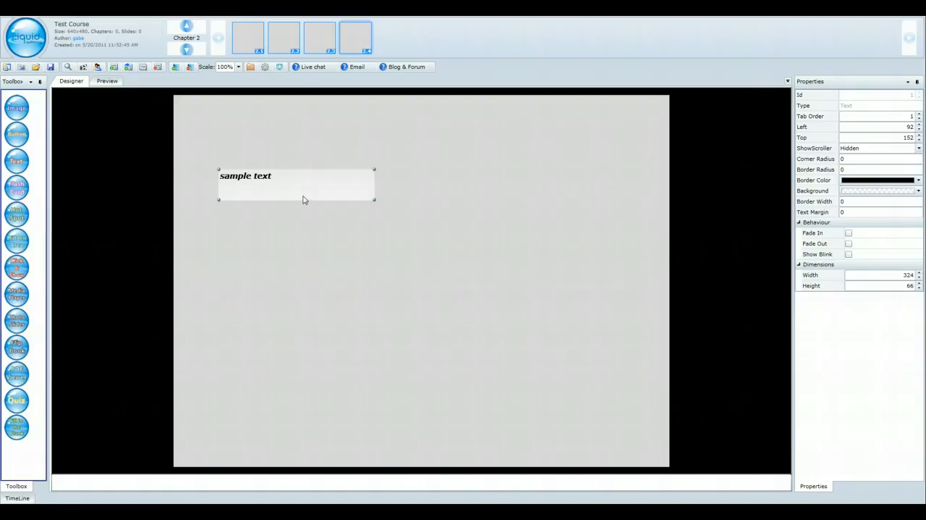
Step: Move the sample text box up to about left 87, top 74 and make its background fully transparent with alpha 0
{"action": "left_click", "coordinate": [342, 201]}
{"action": "left_click_drag", "start_coordinate": [342, 201], "coordinate": [304, 149]}
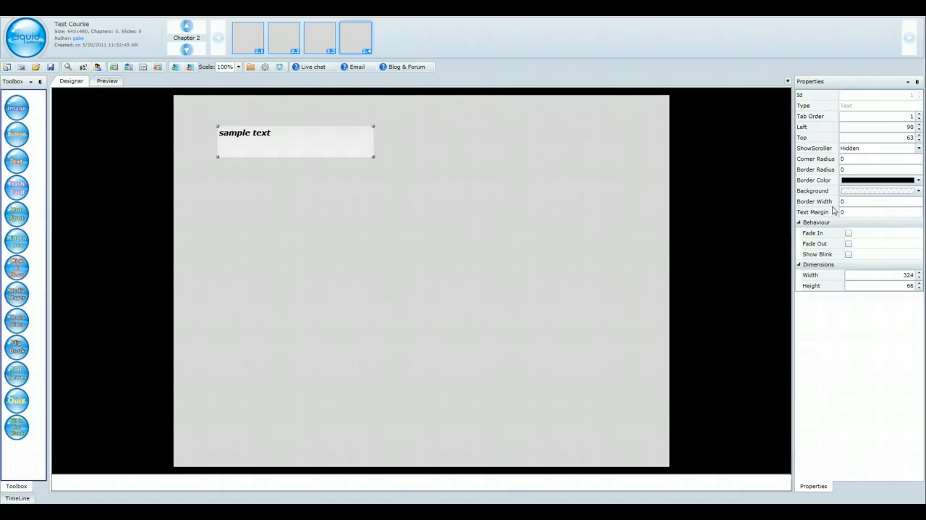
{"action": "left_click", "coordinate": [919, 193]}
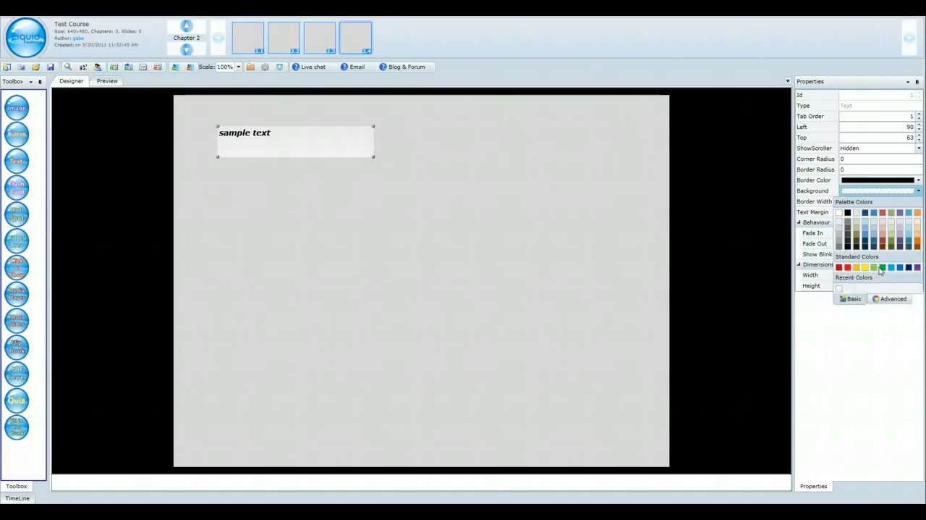
{"action": "left_click", "coordinate": [882, 298]}
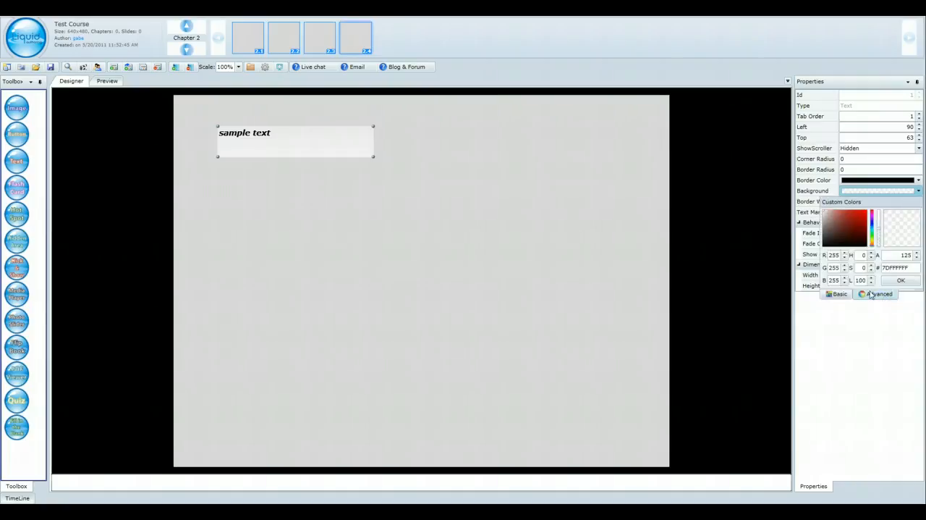
{"action": "left_click_drag", "start_coordinate": [880, 233], "coordinate": [879, 258]}
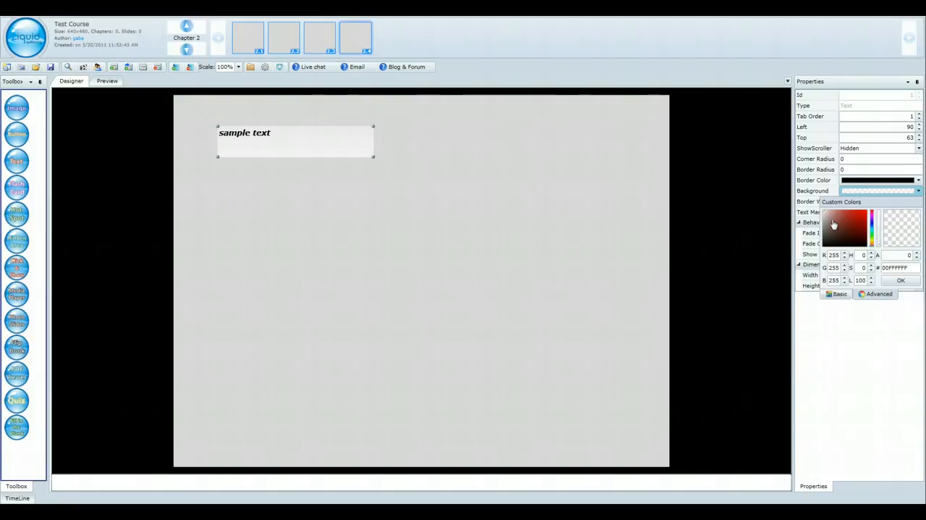
{"action": "left_click", "coordinate": [900, 280]}
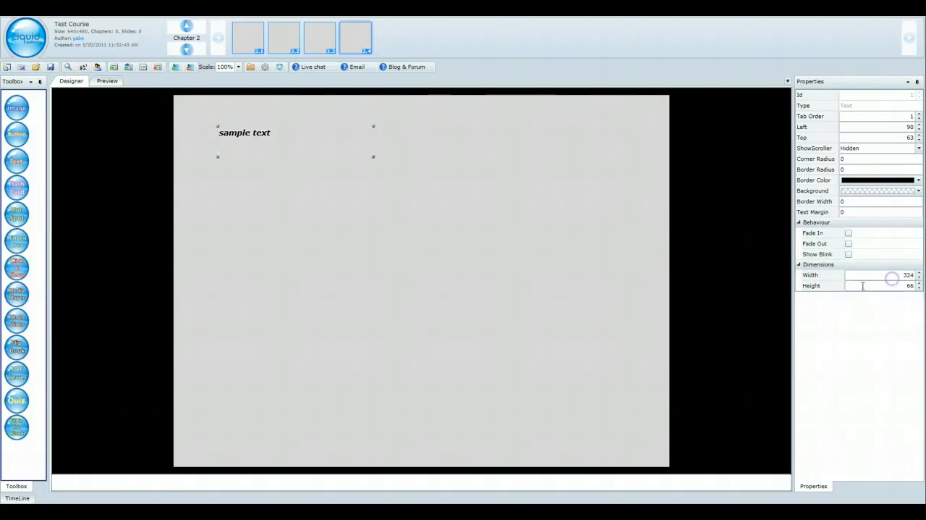
{"action": "mouse_move", "coordinate": [323, 137]}
{"action": "left_mouse_down"}
{"action": "mouse_move", "coordinate": [308, 176]}
{"action": "mouse_move", "coordinate": [316, 149]}
{"action": "left_mouse_up"}
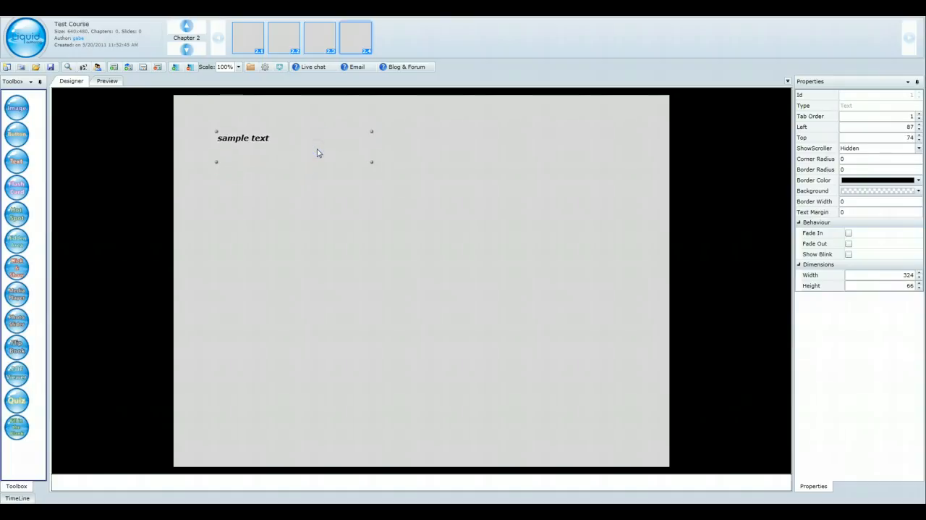
Step: Deselect and reselect the sample text box to examine its ShowScroller property
{"action": "left_click", "coordinate": [257, 216]}
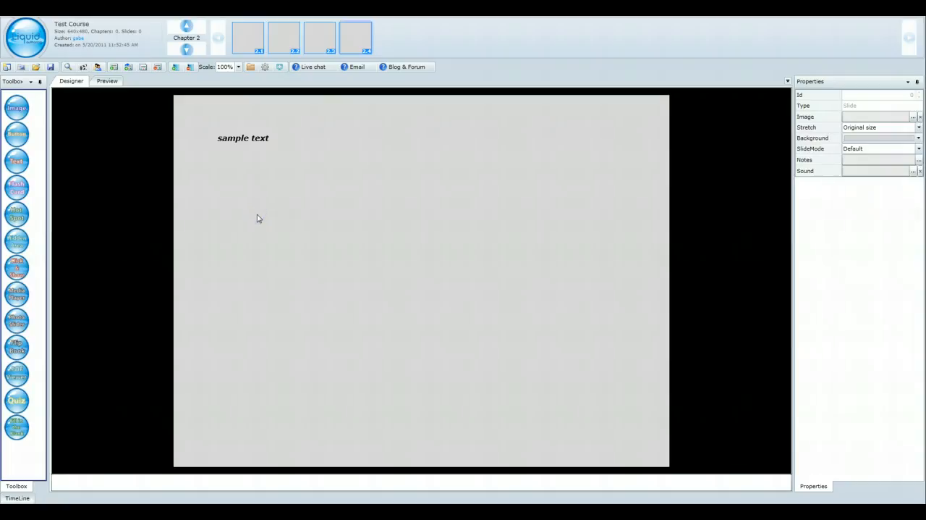
{"action": "left_click", "coordinate": [264, 140]}
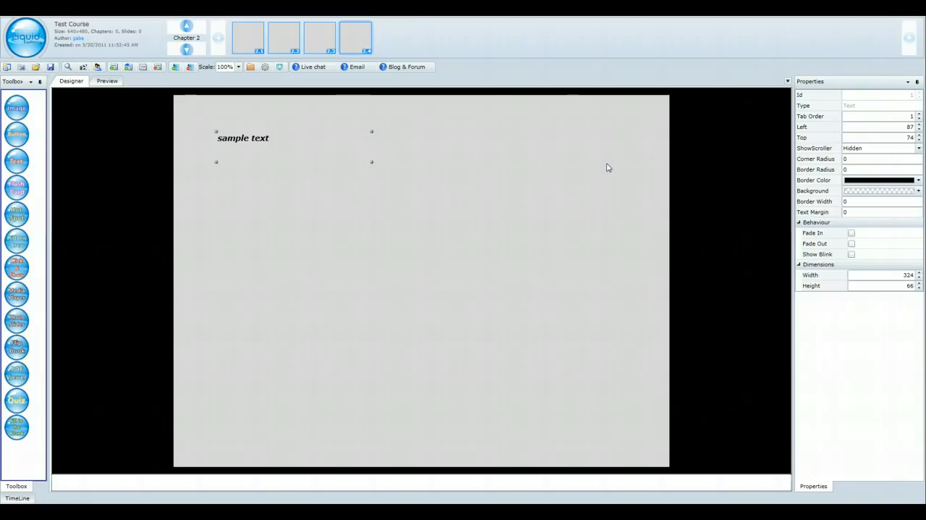
{"action": "left_click", "coordinate": [831, 149]}
Step: Add a second text box of about 162 by 99 below the sample text and a ClickNShow object of about 476 by 454 beside it
{"action": "left_click", "coordinate": [20, 162]}
{"action": "left_click_drag", "start_coordinate": [20, 161], "coordinate": [293, 233]}
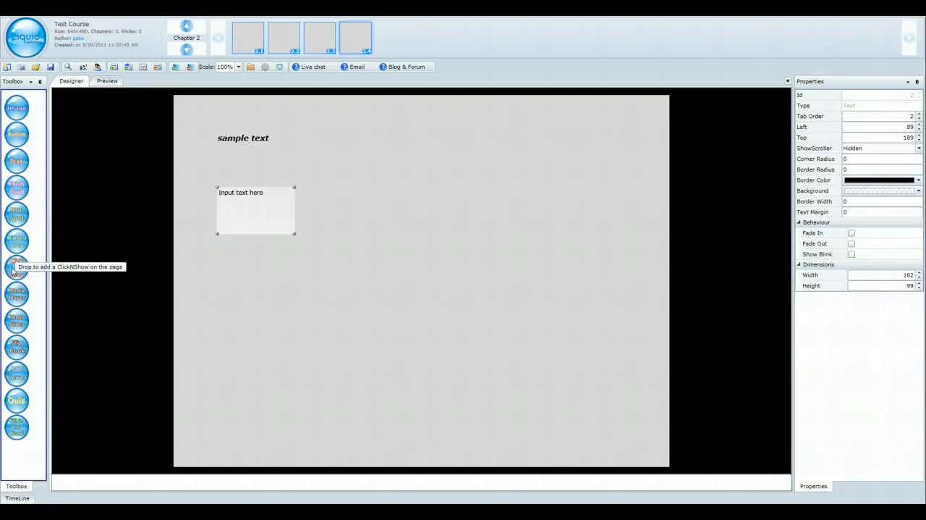
{"action": "left_click_drag", "start_coordinate": [15, 269], "coordinate": [585, 365]}
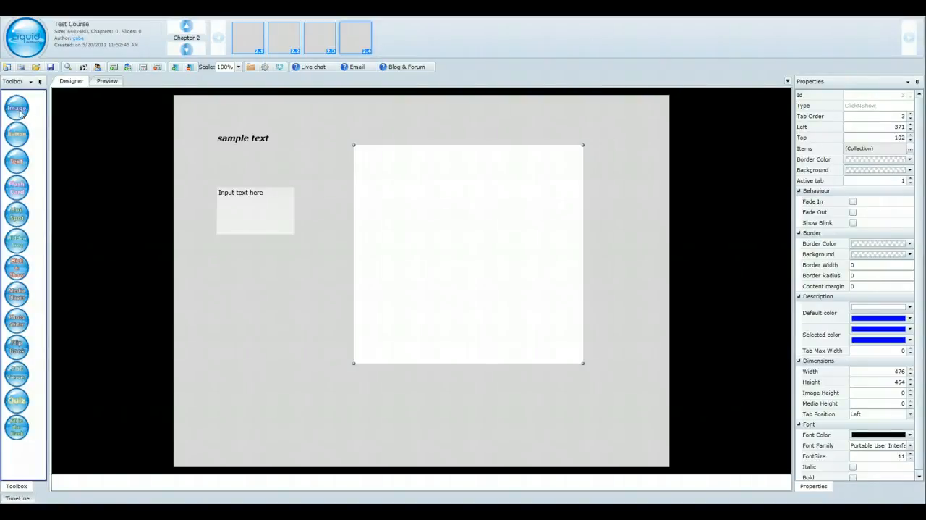
Step: Preview the slide, try to add a text box in the preview, and return to the design view
{"action": "left_click", "coordinate": [102, 82]}
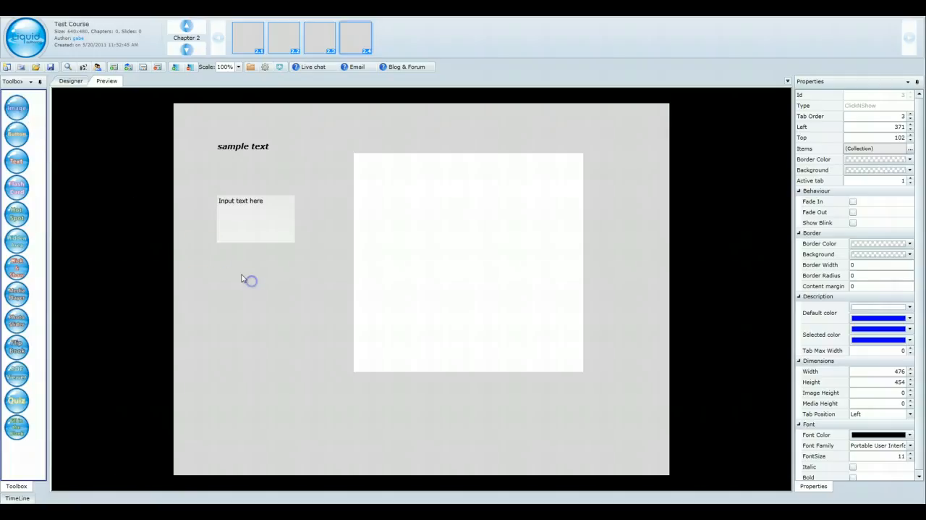
{"action": "left_click_drag", "start_coordinate": [19, 160], "coordinate": [254, 279]}
{"action": "left_click", "coordinate": [65, 82]}
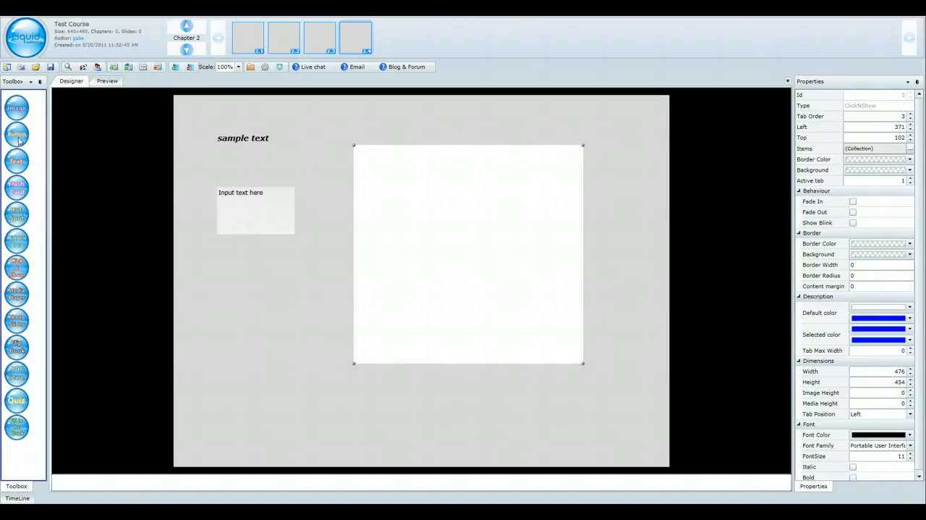
Step: Add a button below the second text box at about left 71, top 324
{"action": "left_click_drag", "start_coordinate": [19, 139], "coordinate": [224, 270]}
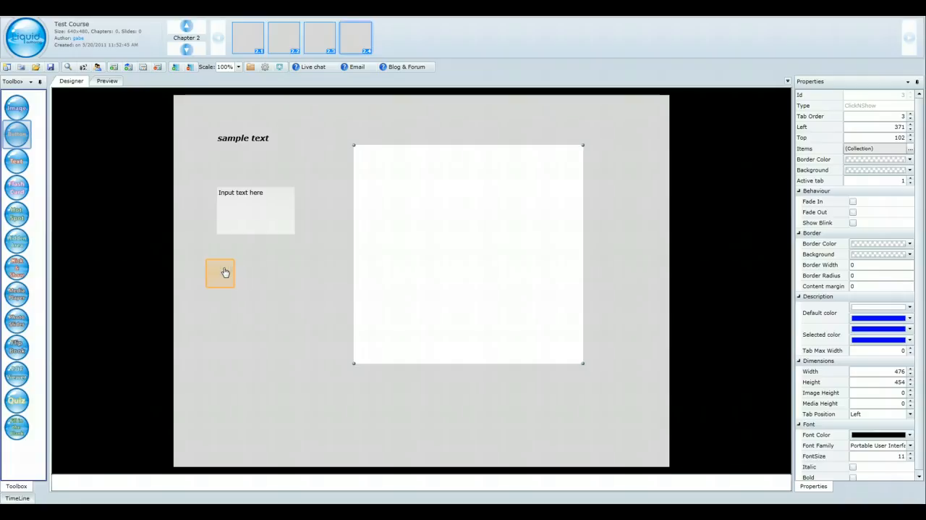
{"action": "left_click", "coordinate": [225, 272]}
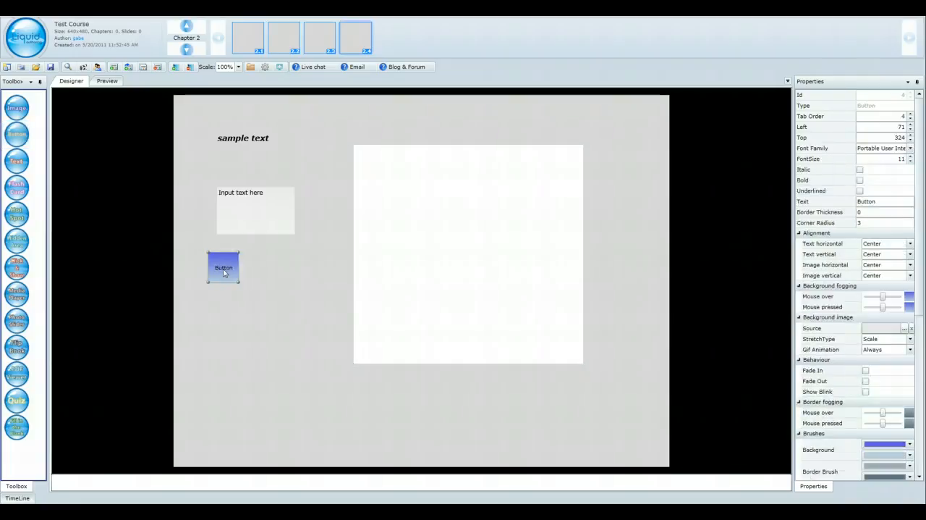